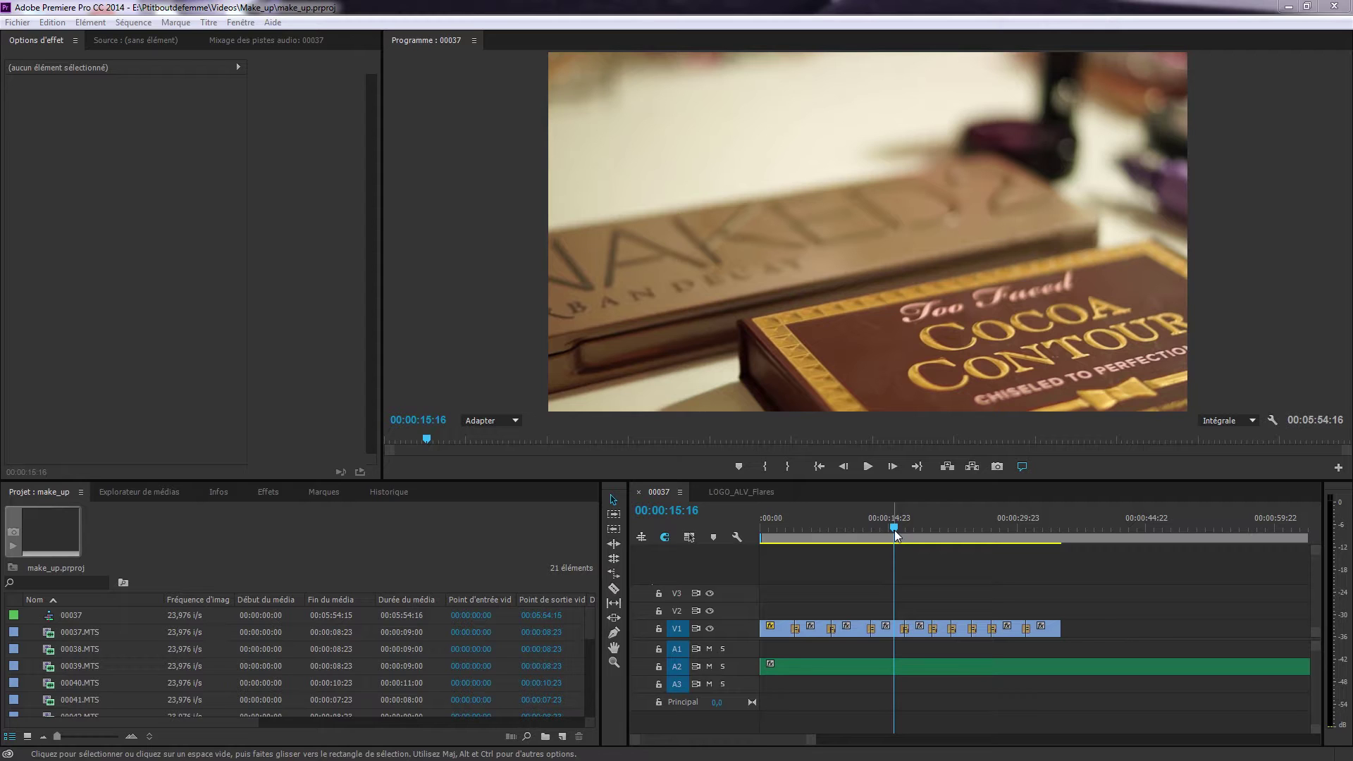
Step: Open the Export Settings dialog for sequence 00037 via Fichier > Exportation > Média
left_click(16, 23)
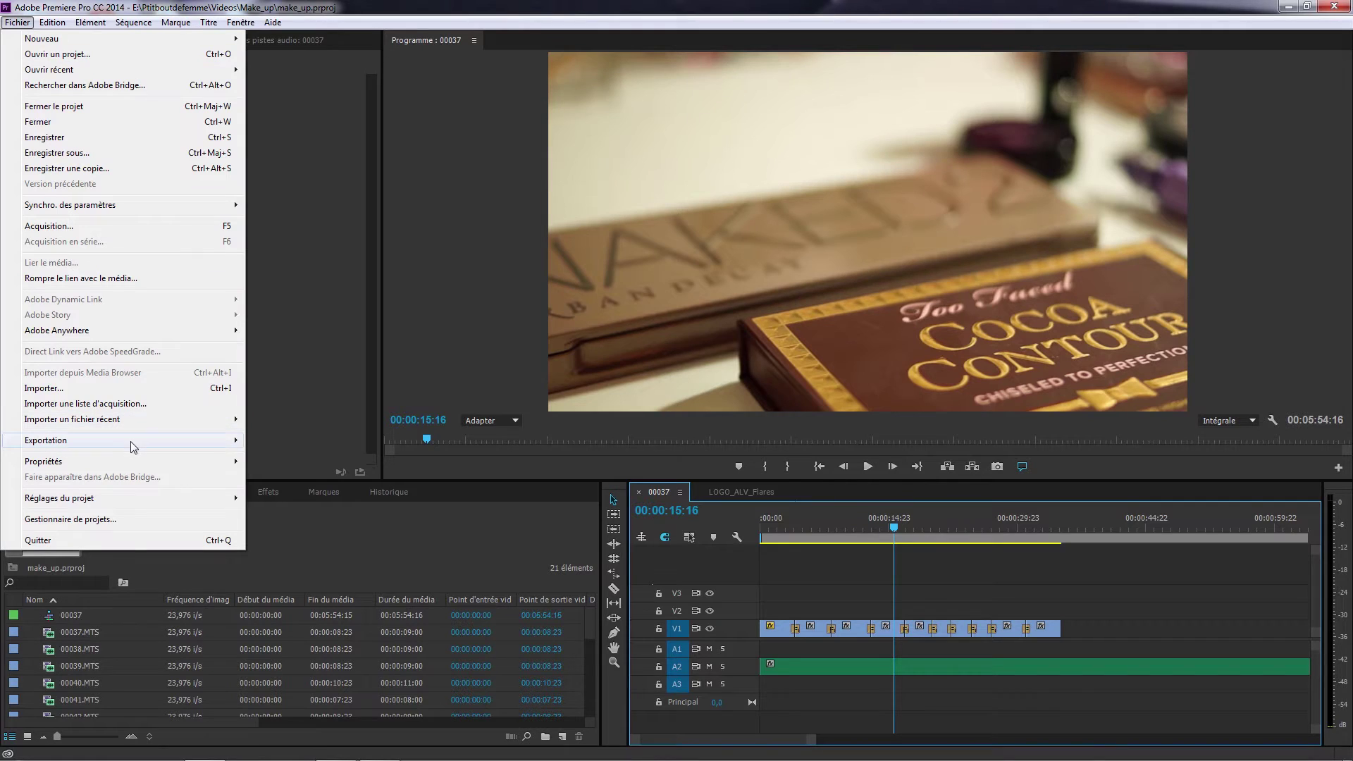
mouse_move(134, 443)
left_click(312, 442)
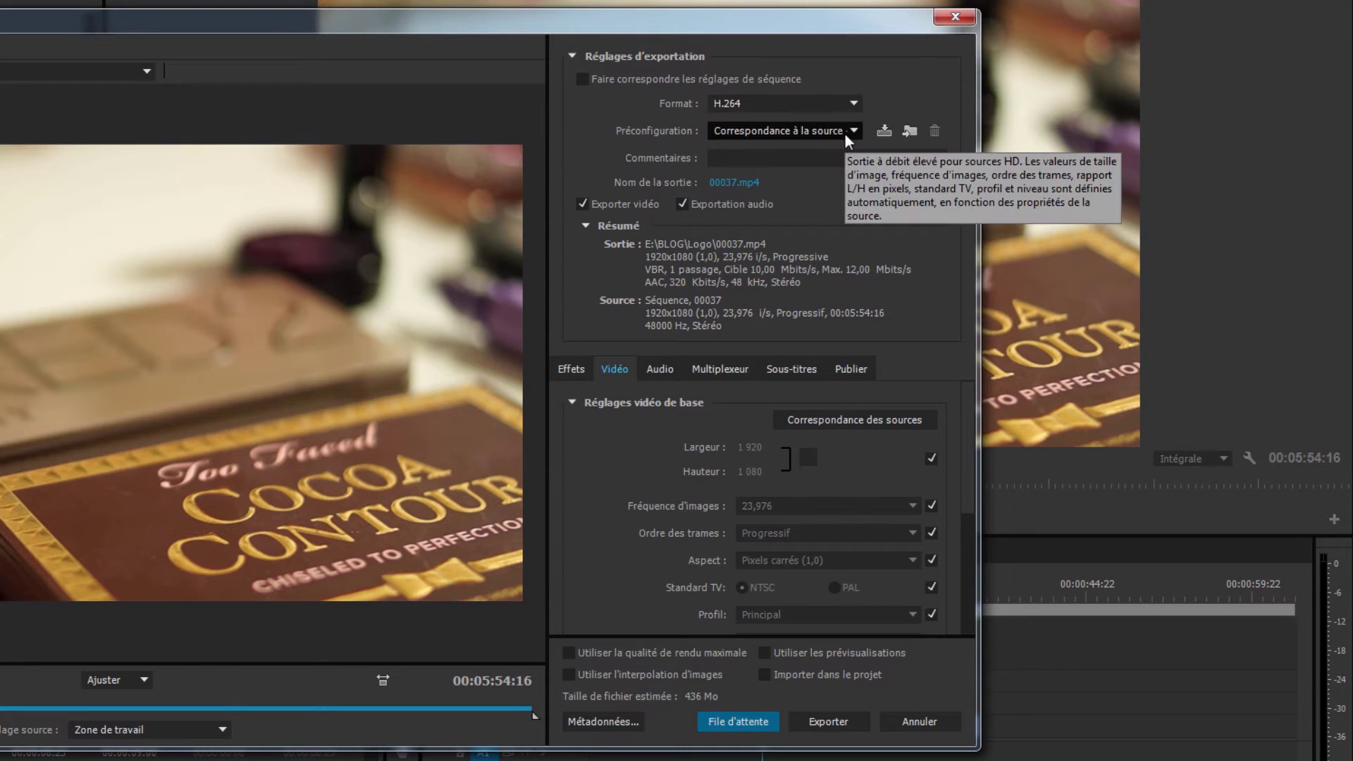
Step: Show the Préconfiguration preset list and scroll to the YouTube presets at the bottom
left_click(761, 134)
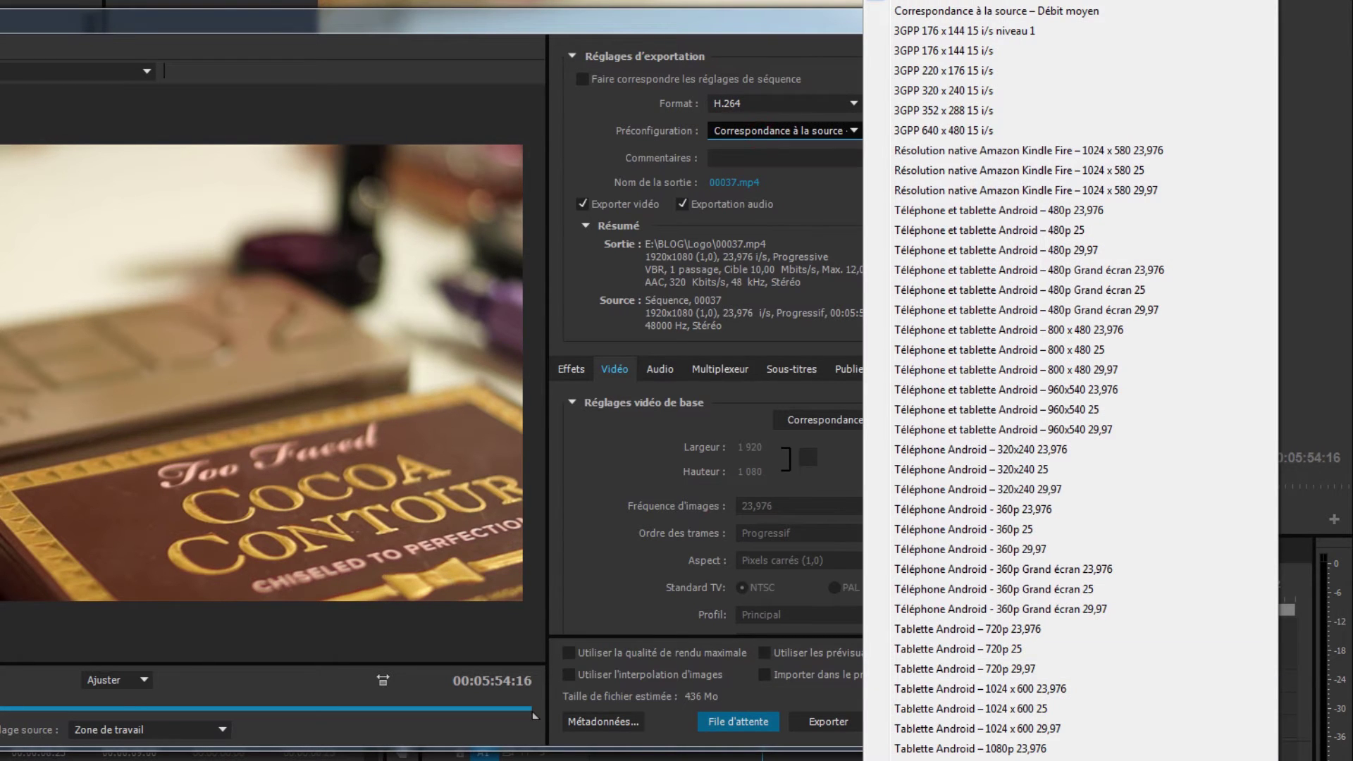
scroll(534, 715, "down", 5)
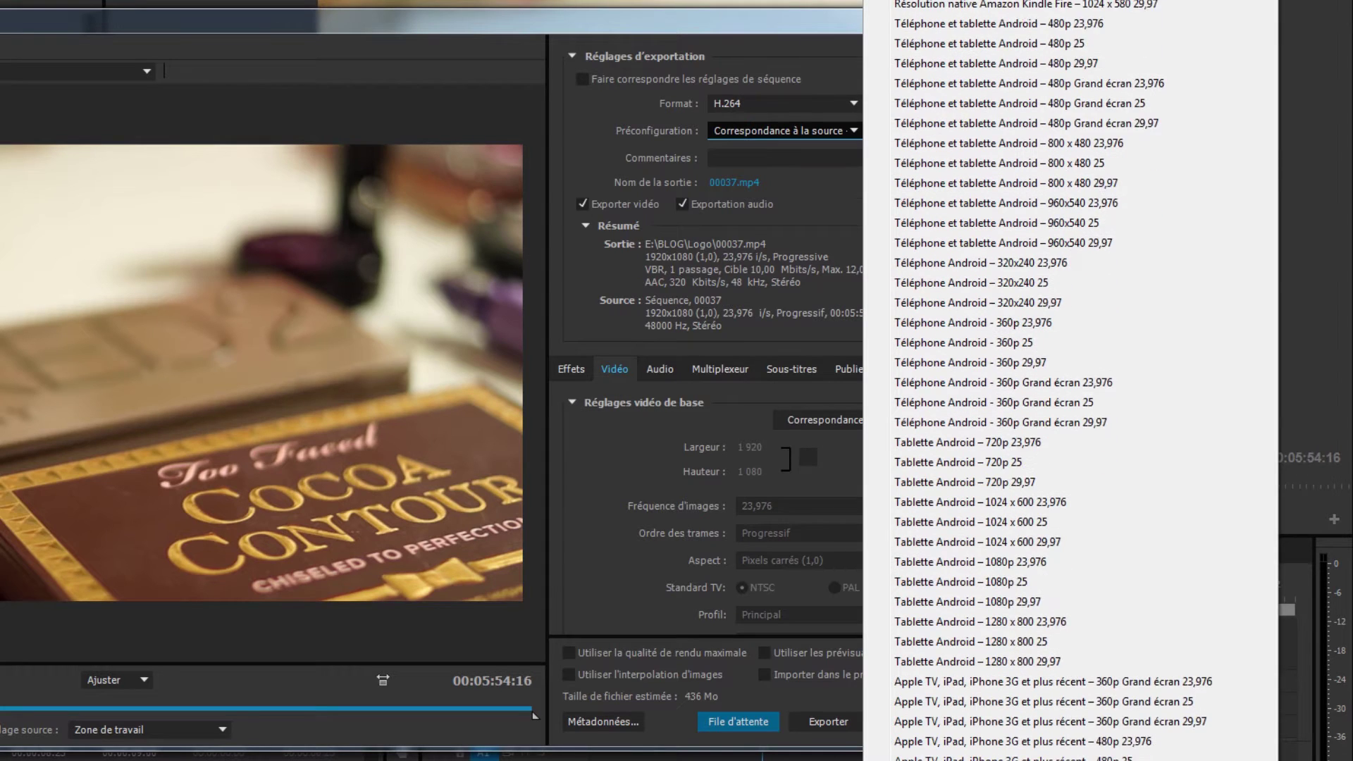
scroll(534, 715, "down", 2)
scroll(534, 715, "down", 2)
scroll(534, 715, "down", 2)
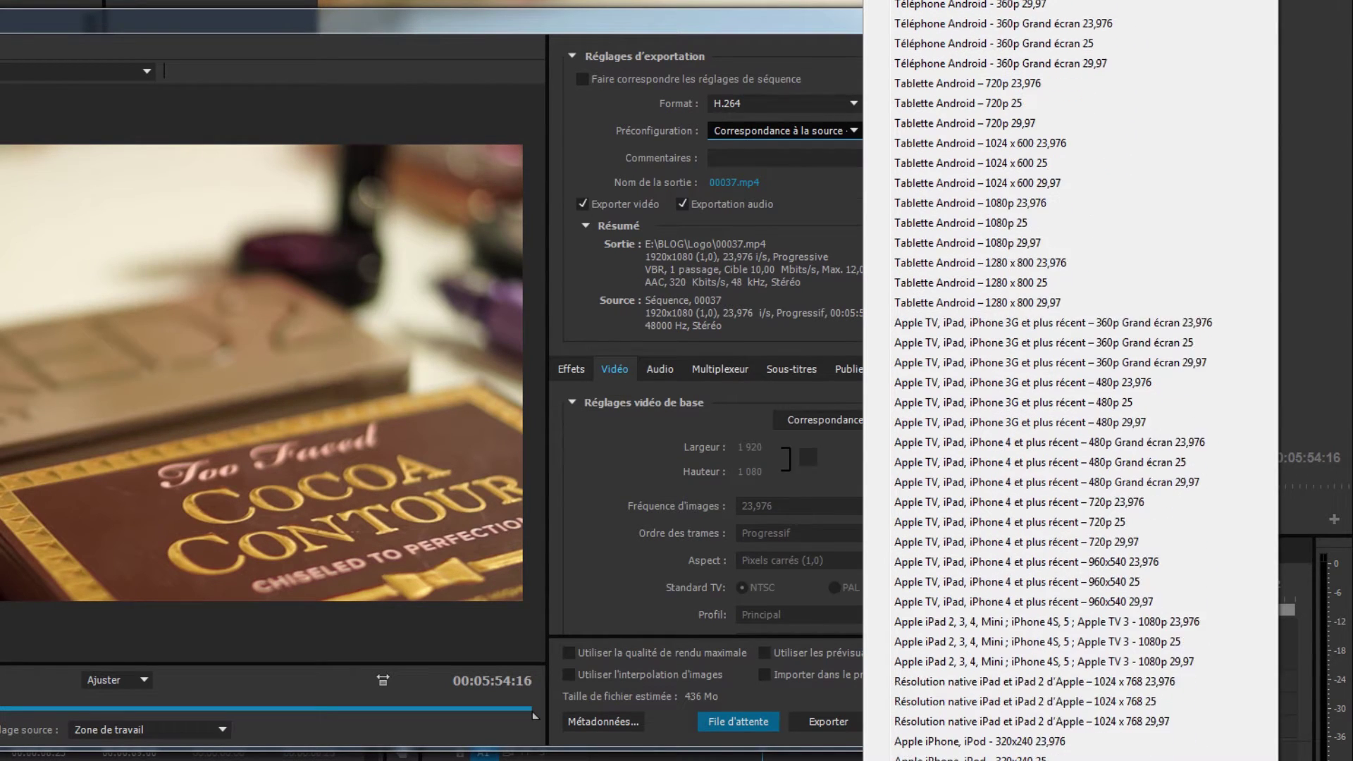
scroll(534, 716, "down", 2)
scroll(534, 715, "down", 2)
scroll(534, 716, "down", 2)
scroll(535, 715, "down", 2)
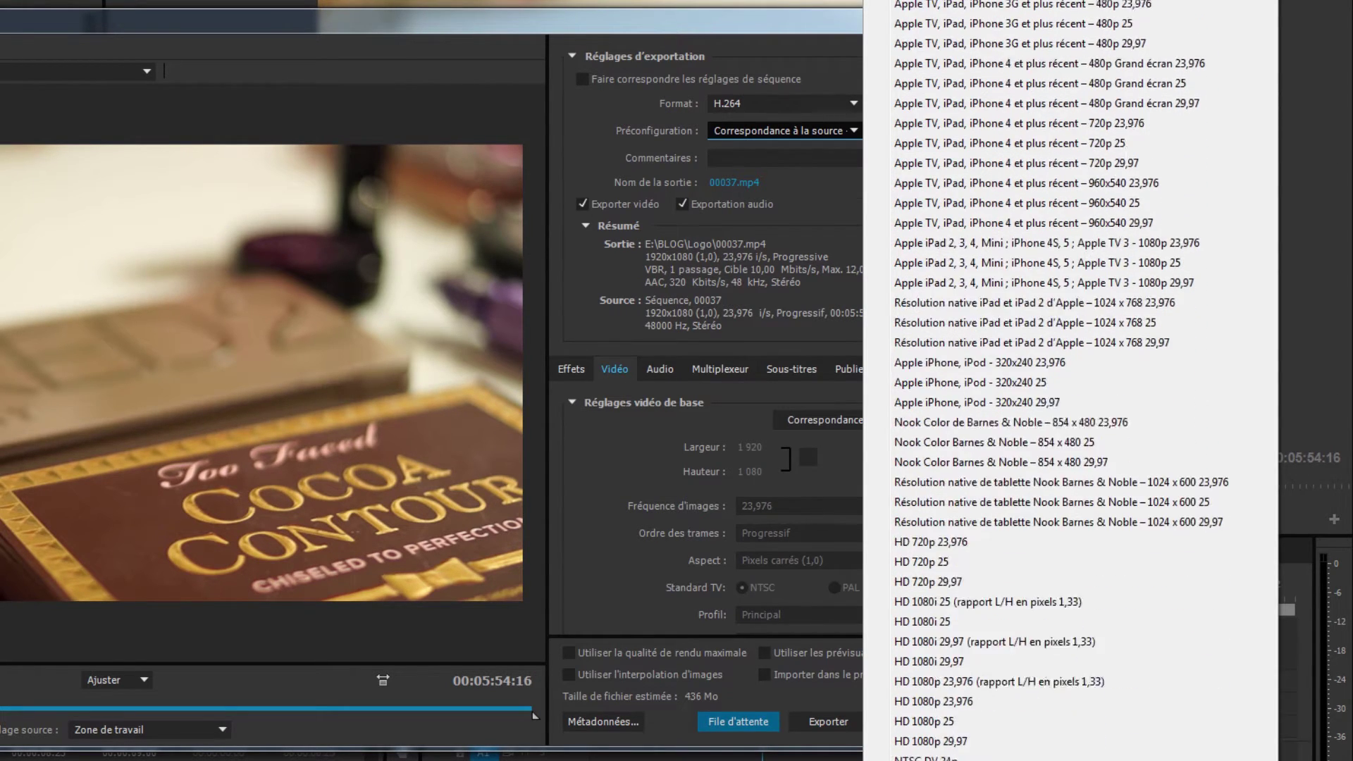
scroll(534, 715, "down", 2)
scroll(895, 758, "down", 2)
scroll(895, 757, "down", 2)
scroll(895, 757, "down", 2)
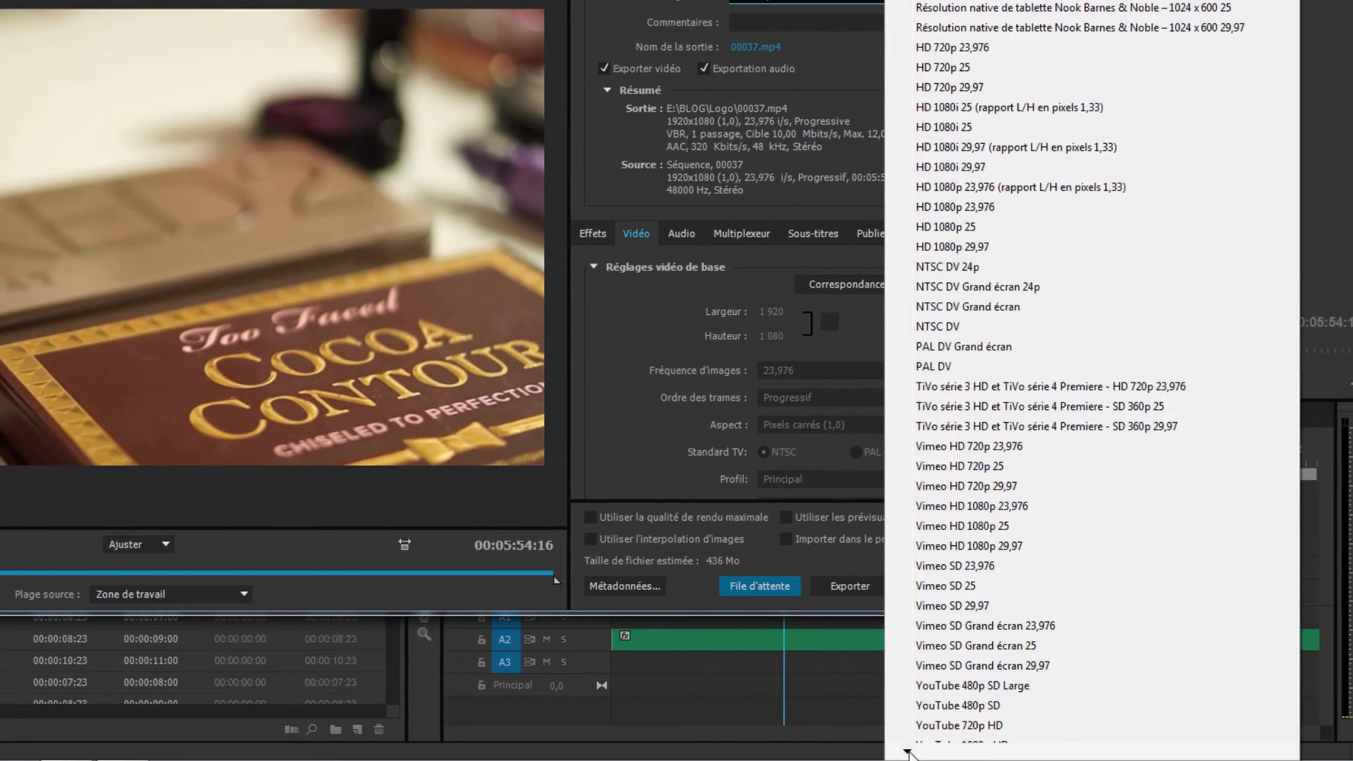
scroll(895, 757, "down", 2)
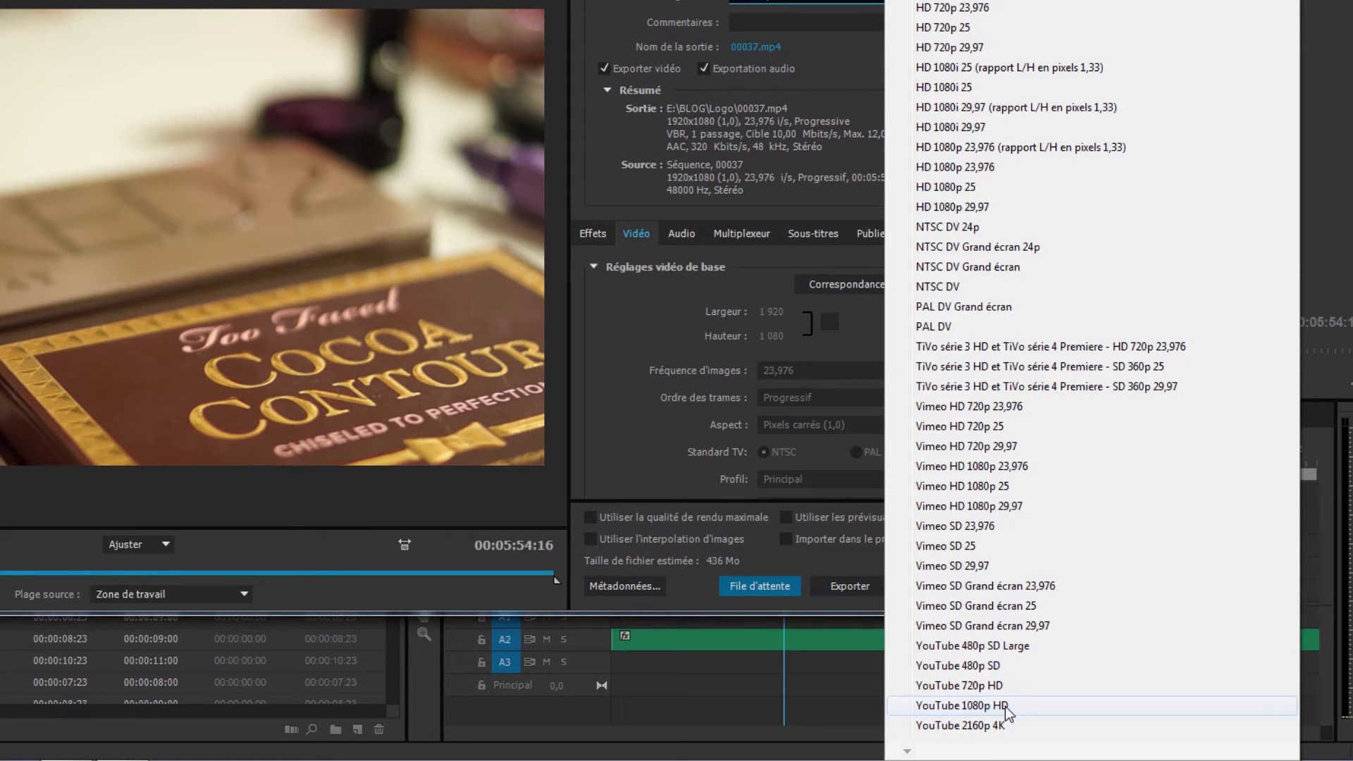
Step: Choose the YouTube 1080p HD preset and bring the Réglages du débit bitrate settings into view
left_click(1006, 707)
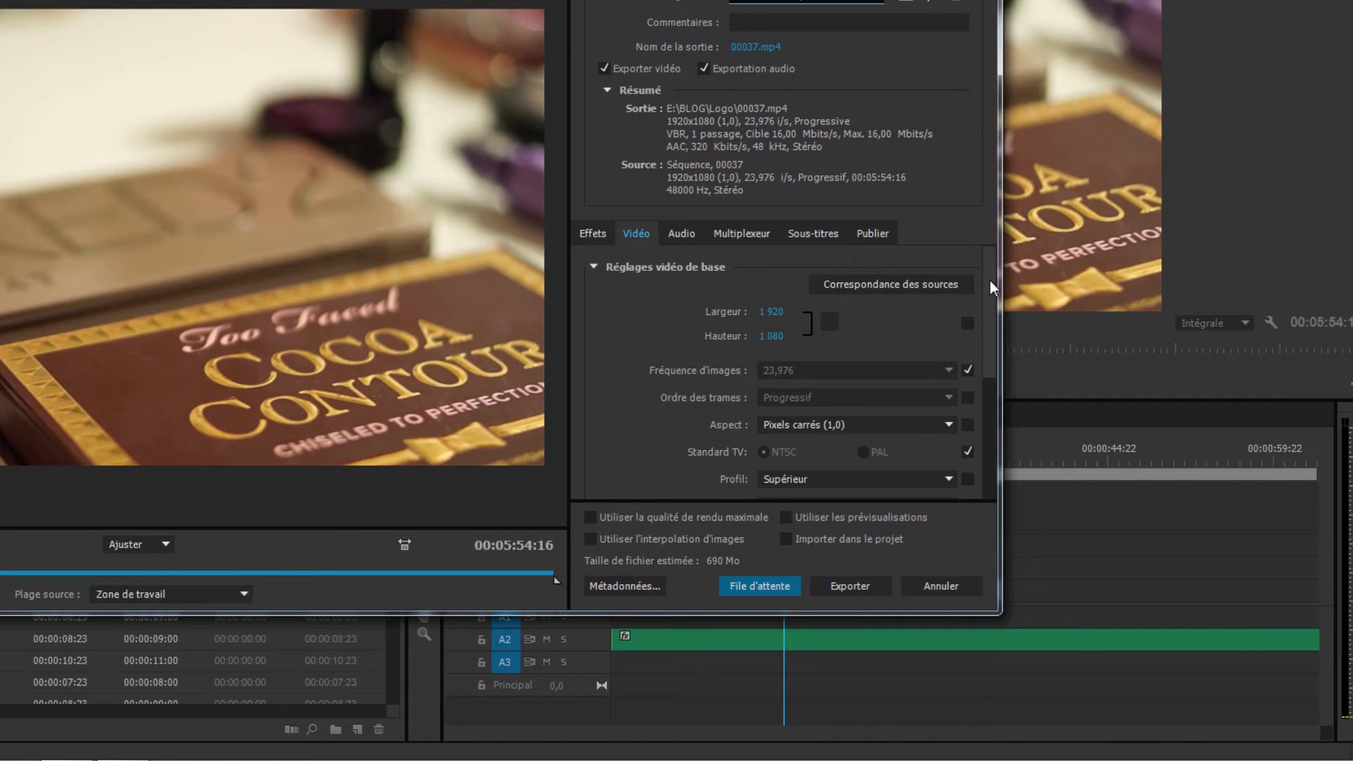
left_click_drag(989, 279, 988, 420)
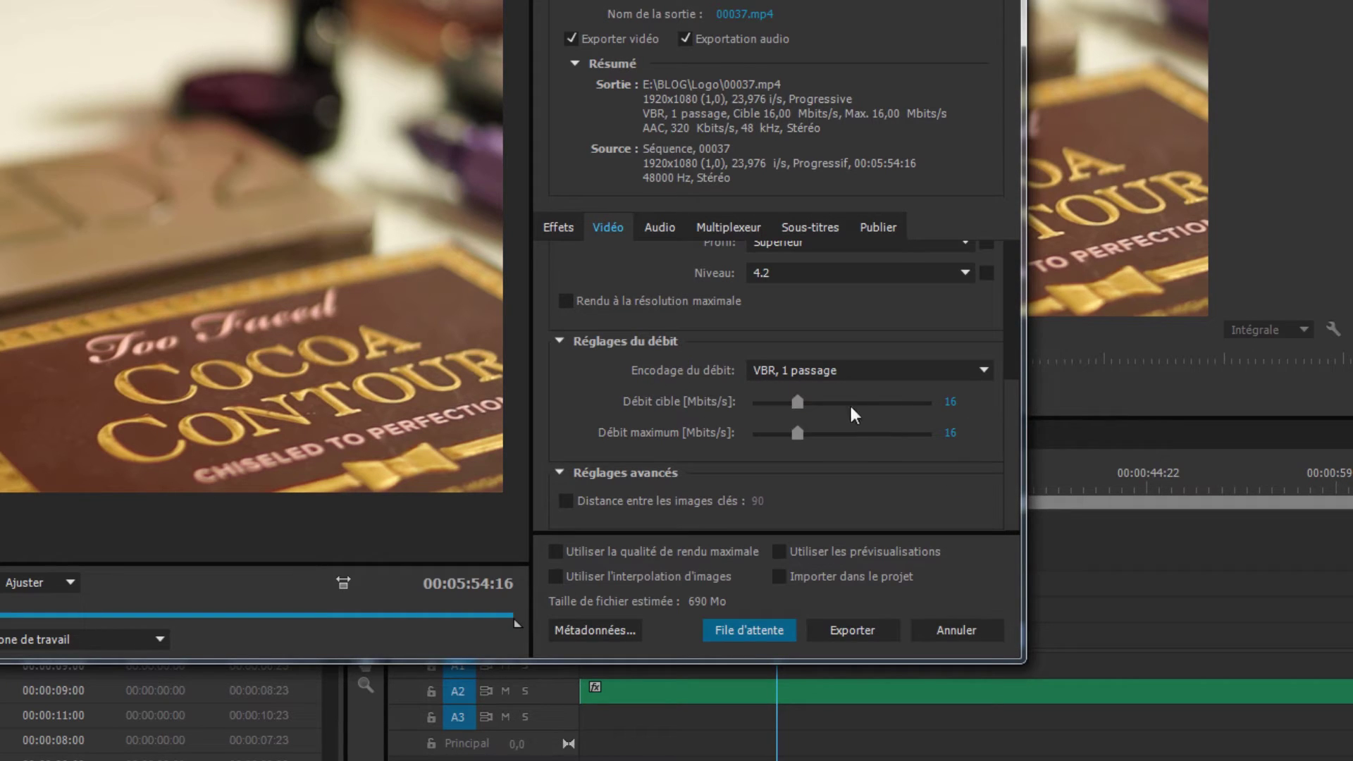
Step: Set Débit cible to 7 Mbps and Débit maximum to 8 Mbps
left_click(951, 401)
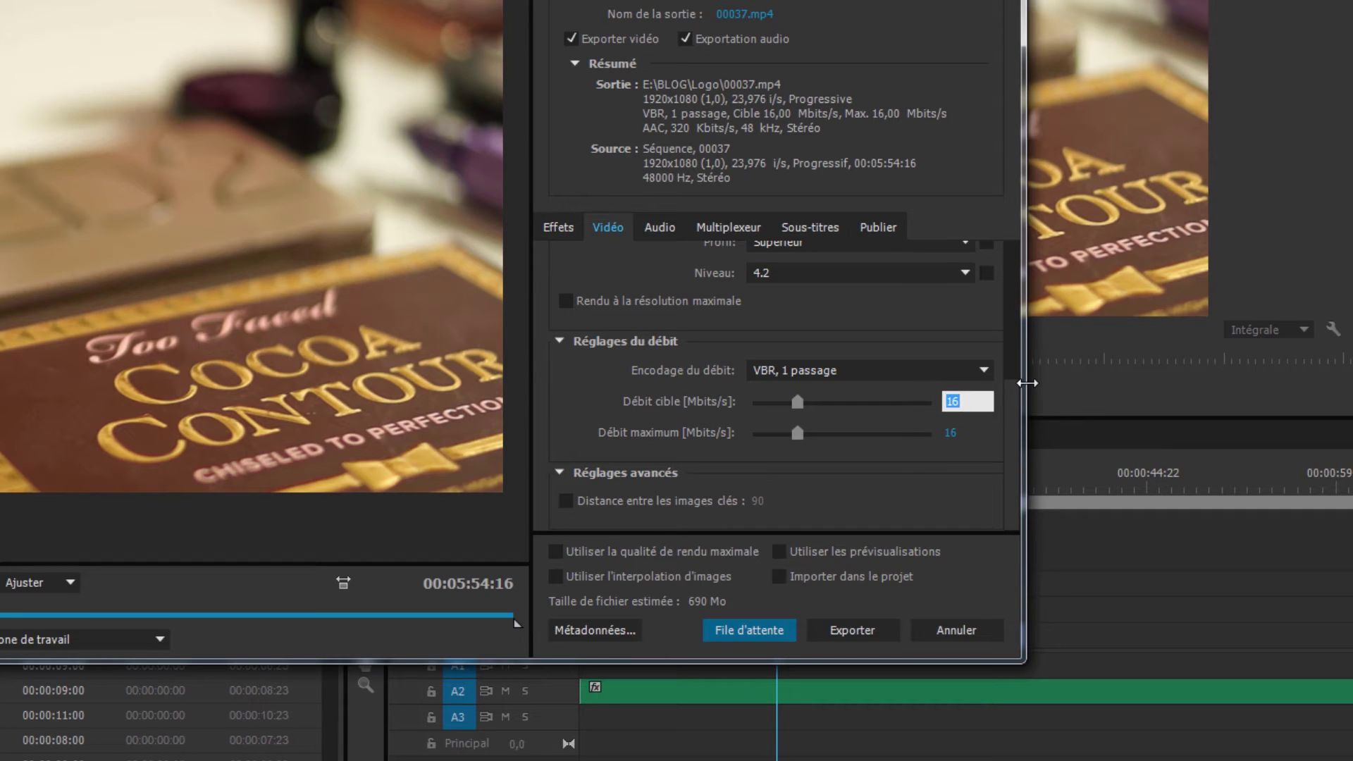
type("7")
left_click(977, 491)
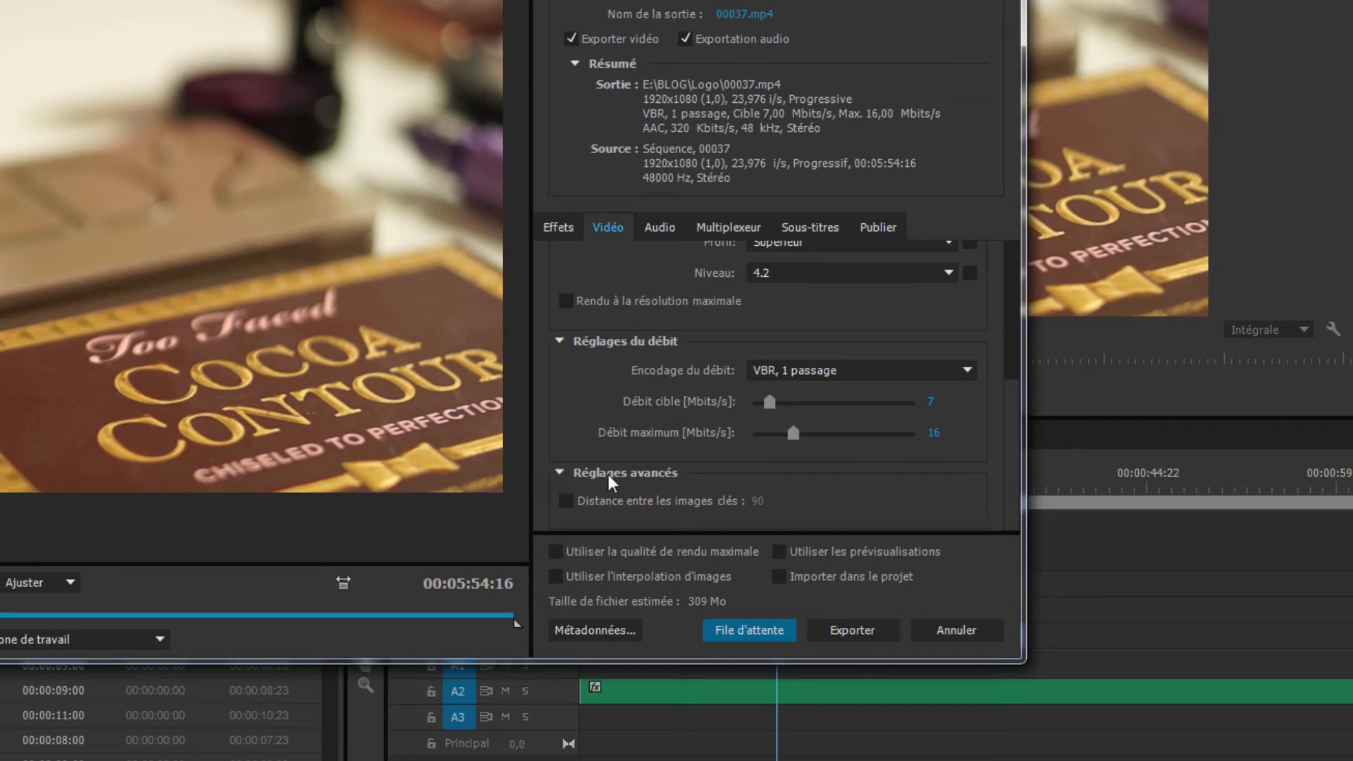
left_click(937, 434)
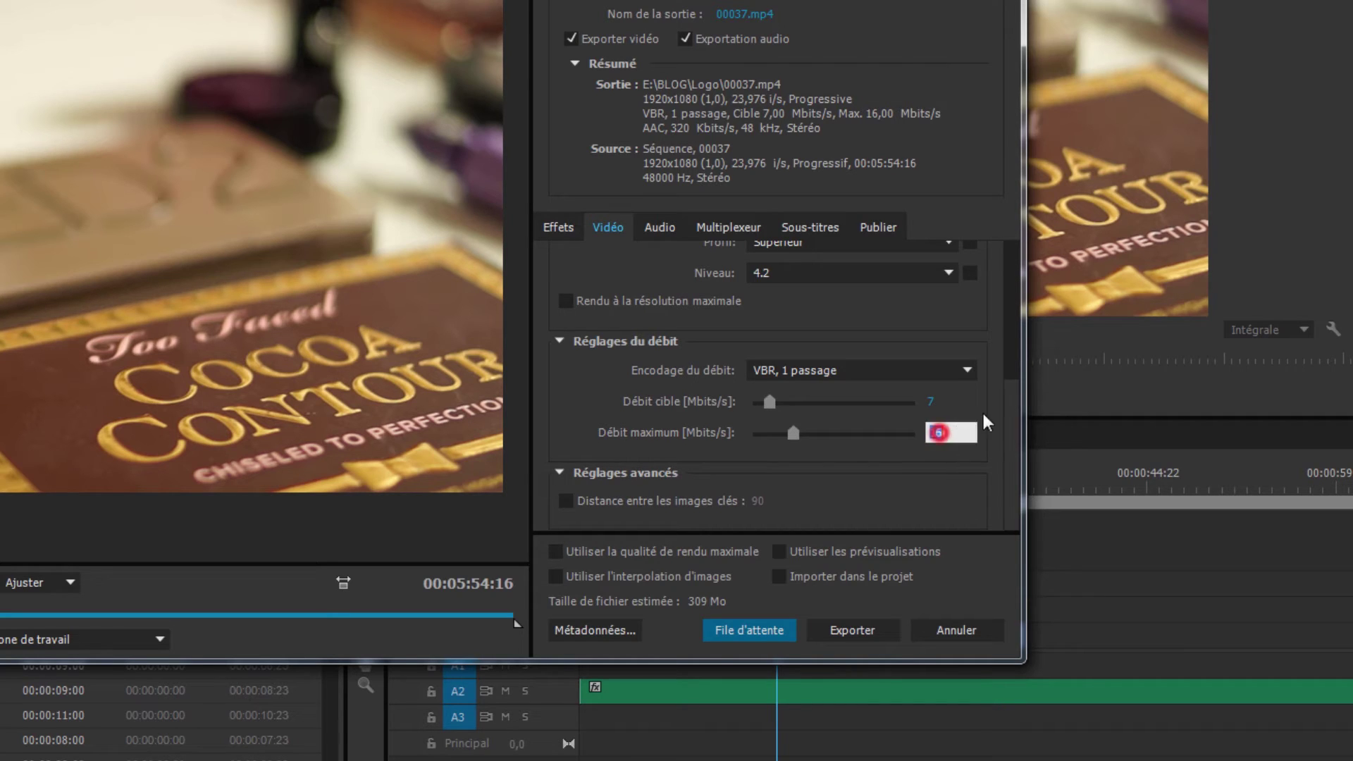
type("8")
left_click(957, 501)
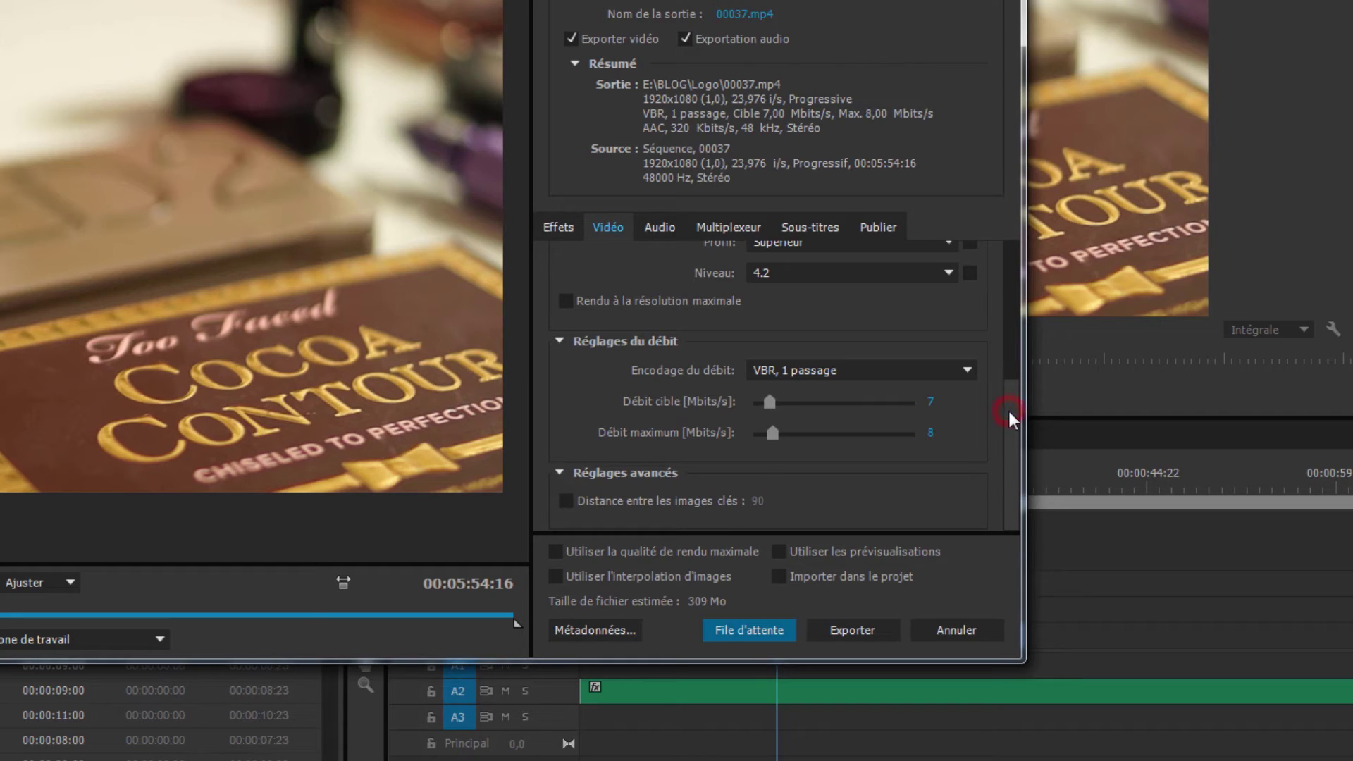
left_click(967, 369)
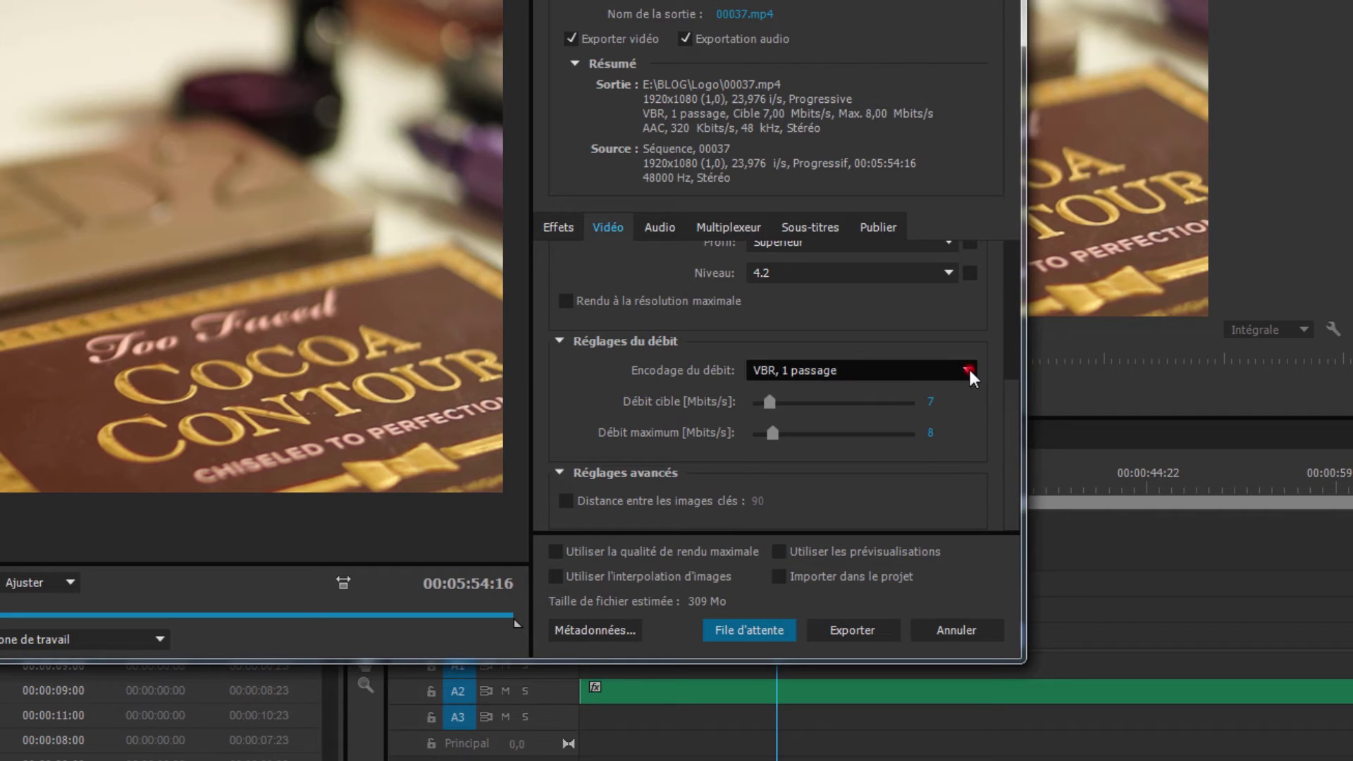
Step: Select VBR, 2 passages as the bitrate encoding
left_click(902, 442)
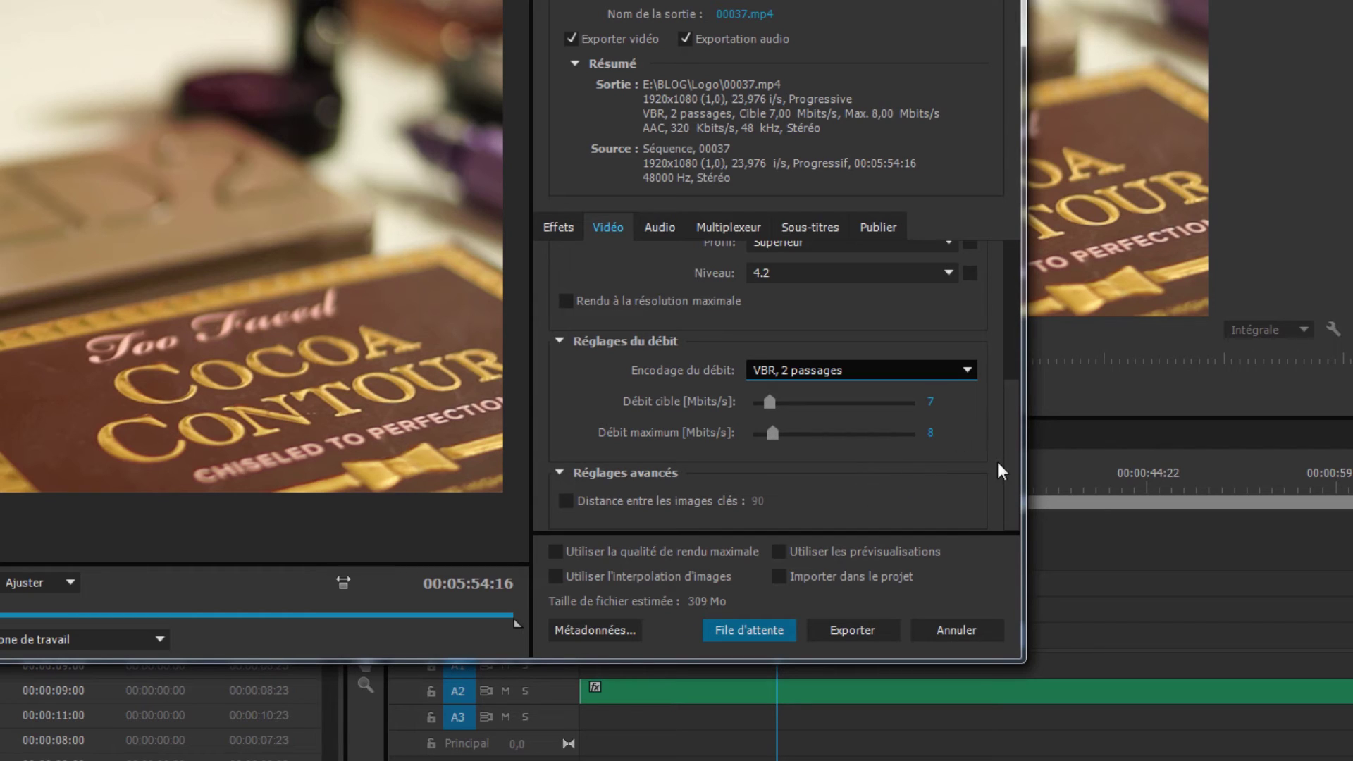
Step: On the Audio tab, set the AAC Débit to 128 Kbits/s
left_click(660, 229)
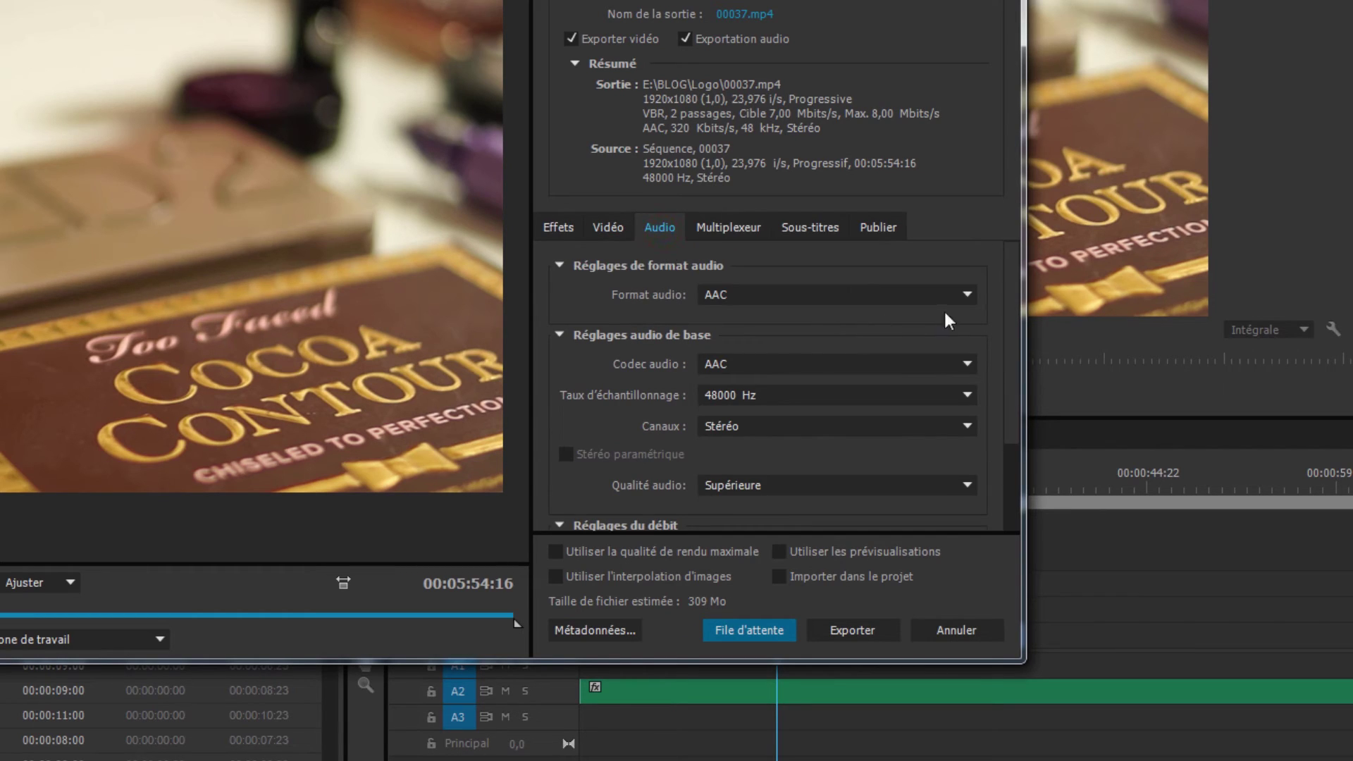
left_click_drag(1012, 298, 1006, 368)
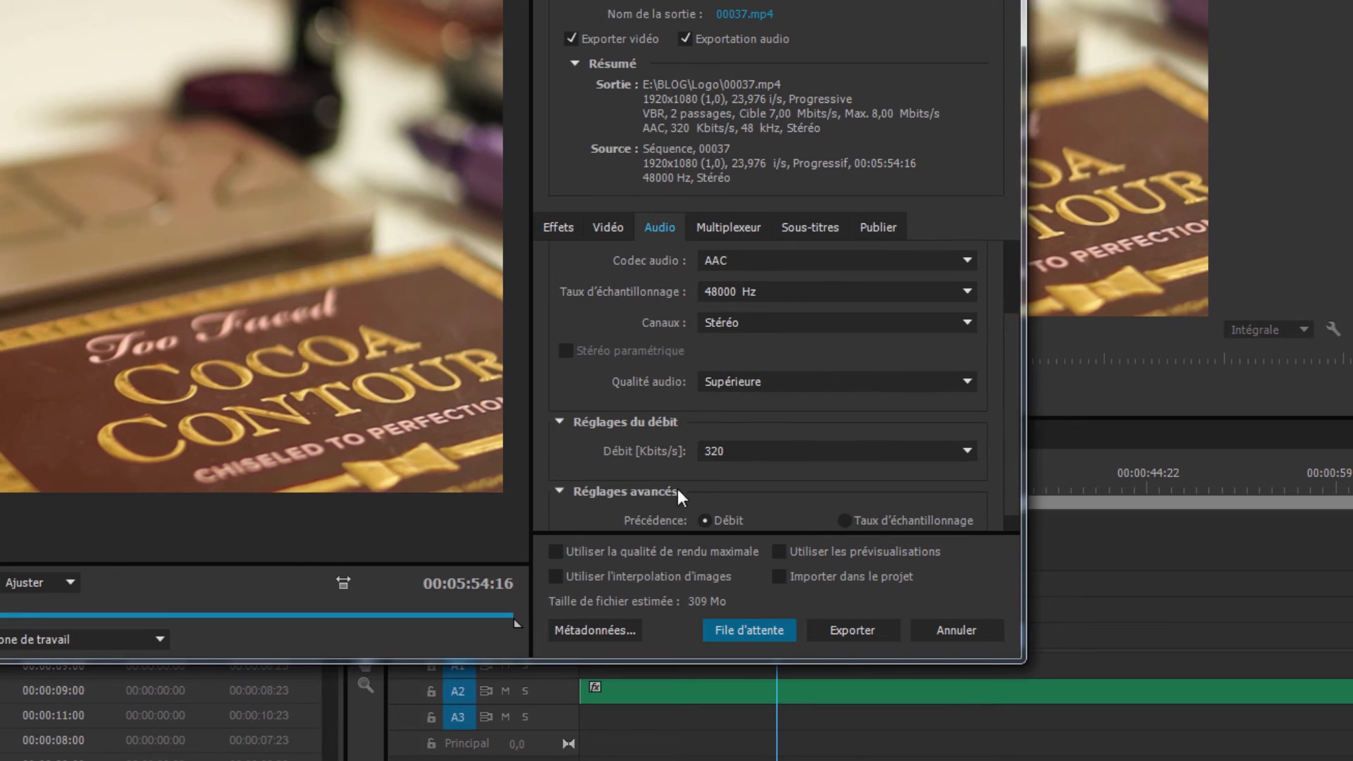
left_click(754, 451)
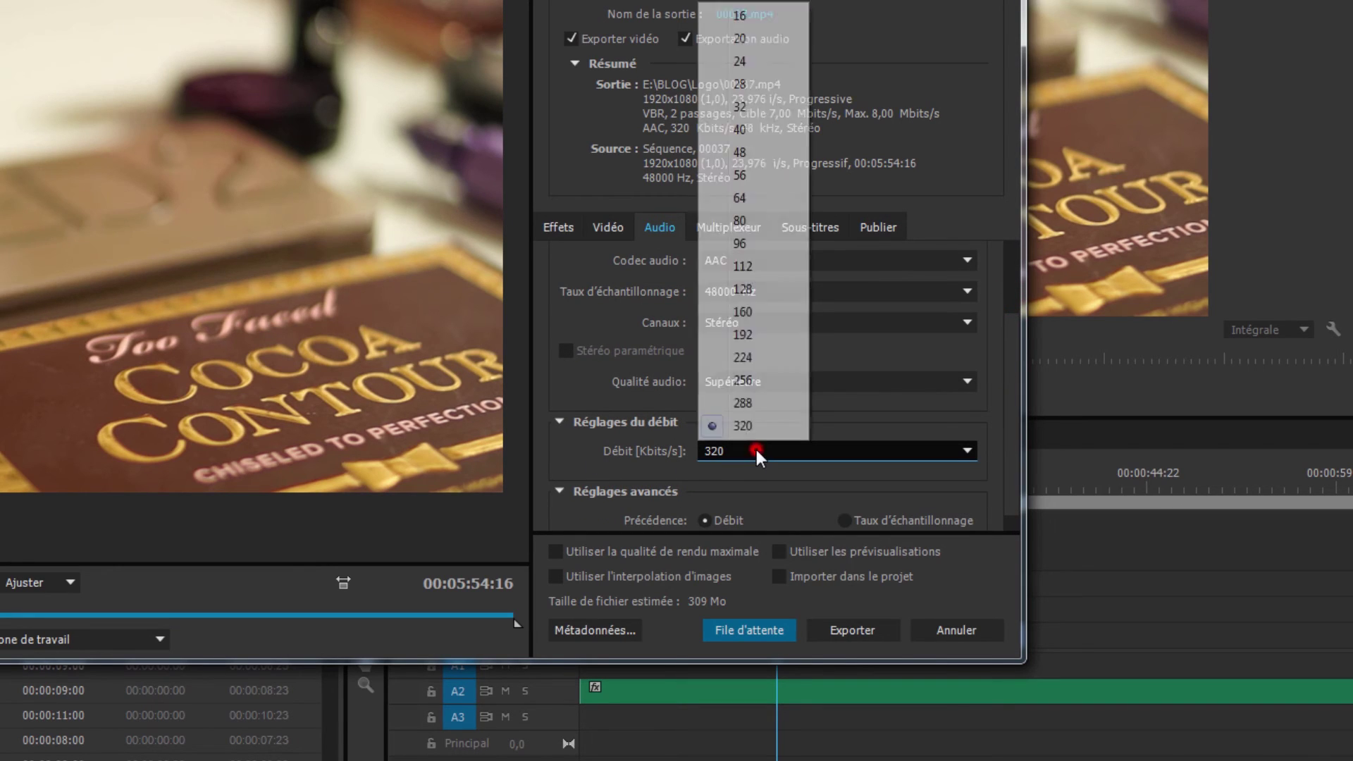
left_click(764, 289)
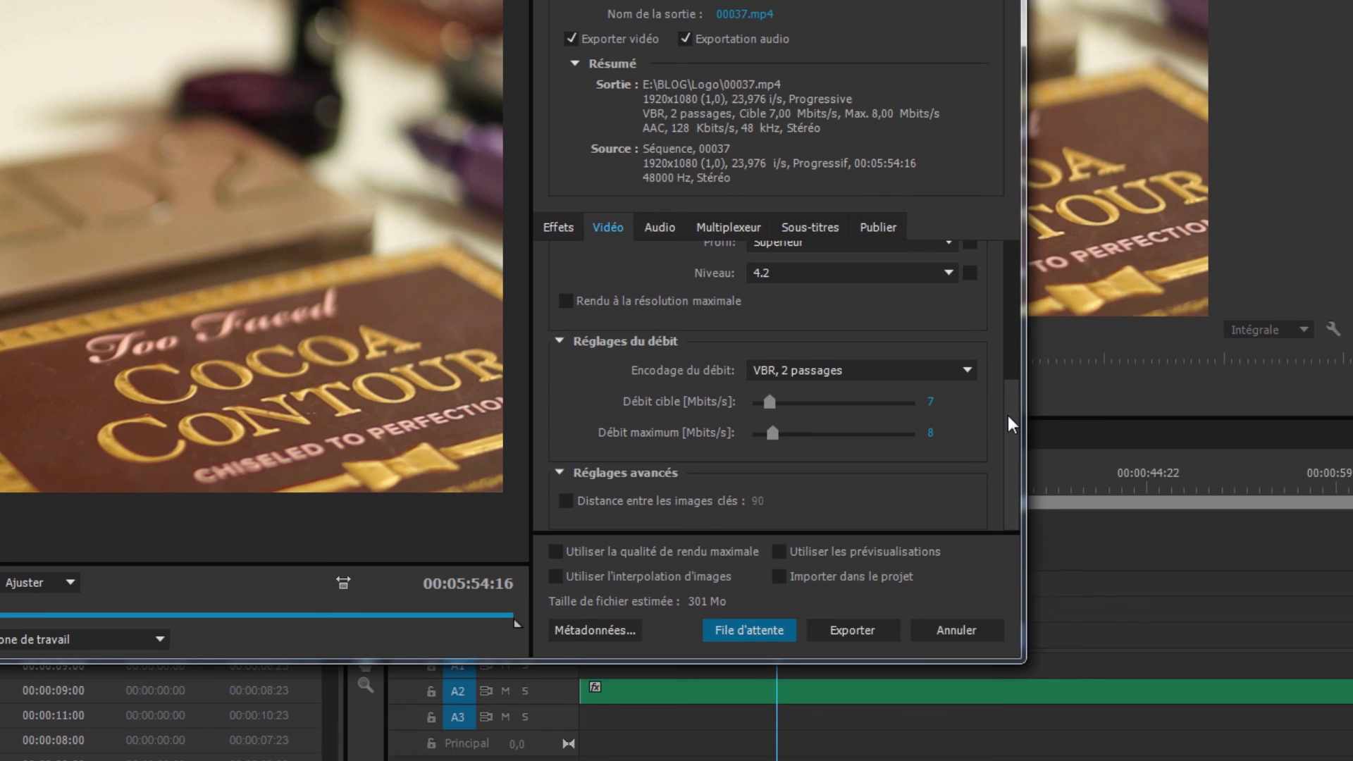
scroll(1008, 420, "up", 6)
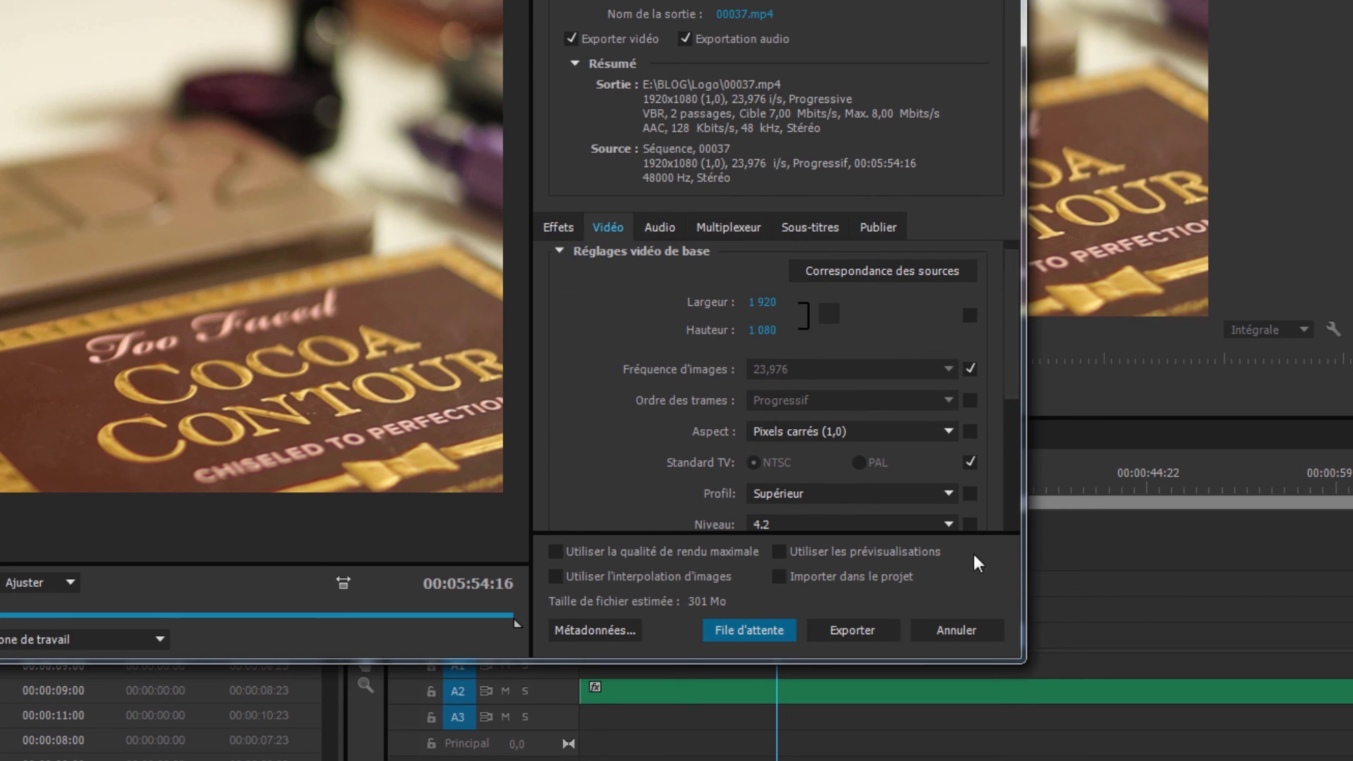